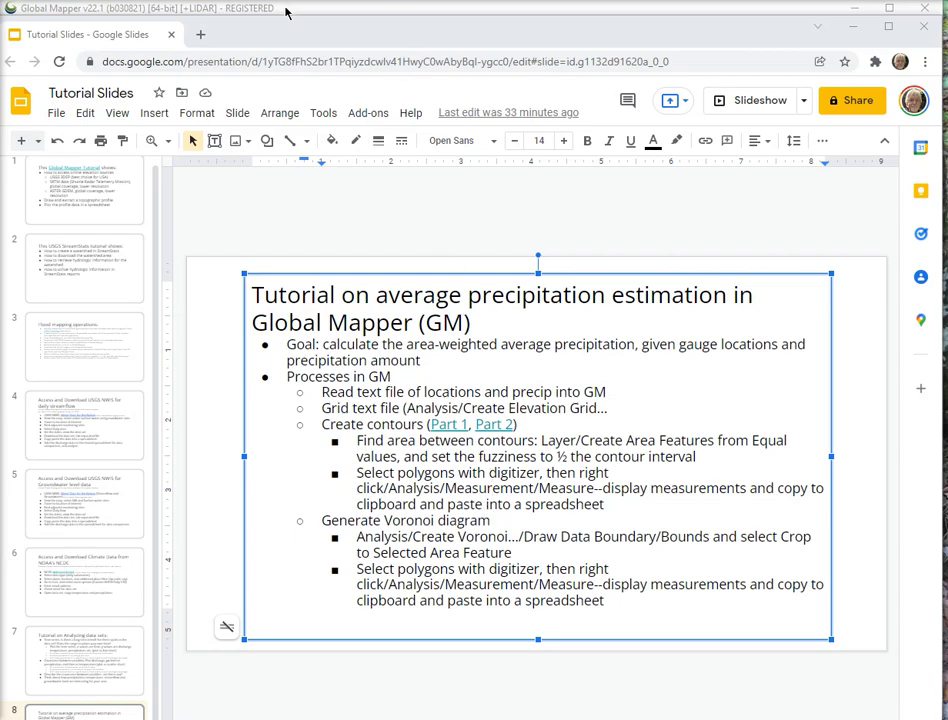
Box-select all 13 rain gauge station points with the Digitizer tool
click(73, 35)
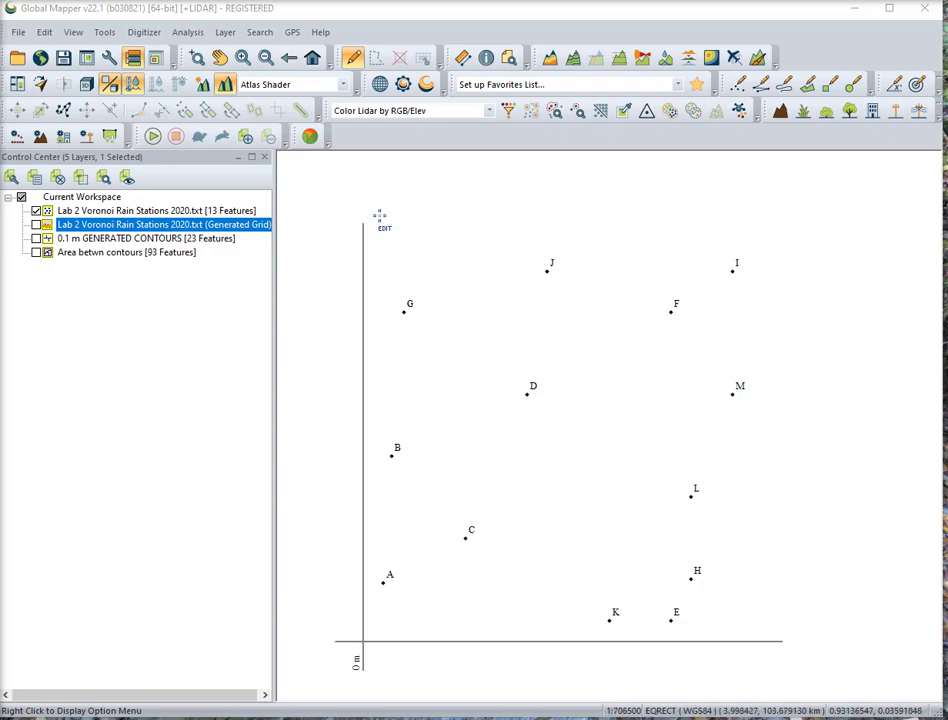
drag(380, 216, 773, 636)
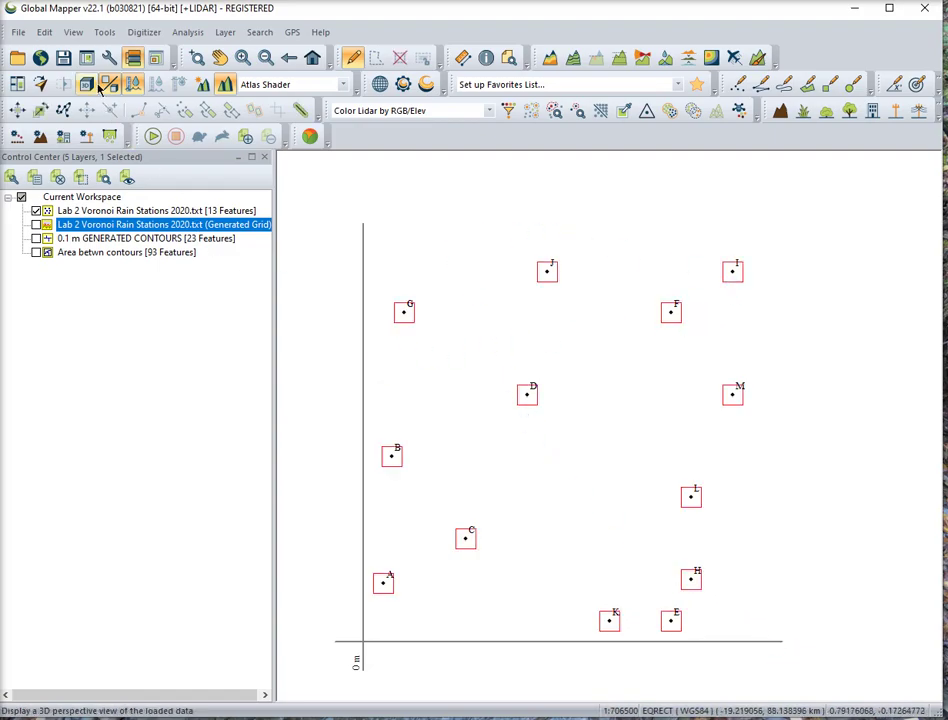
Start a Voronoi/Thiessen diagram from the points with Polygons output and data boundary drawn
click(186, 33)
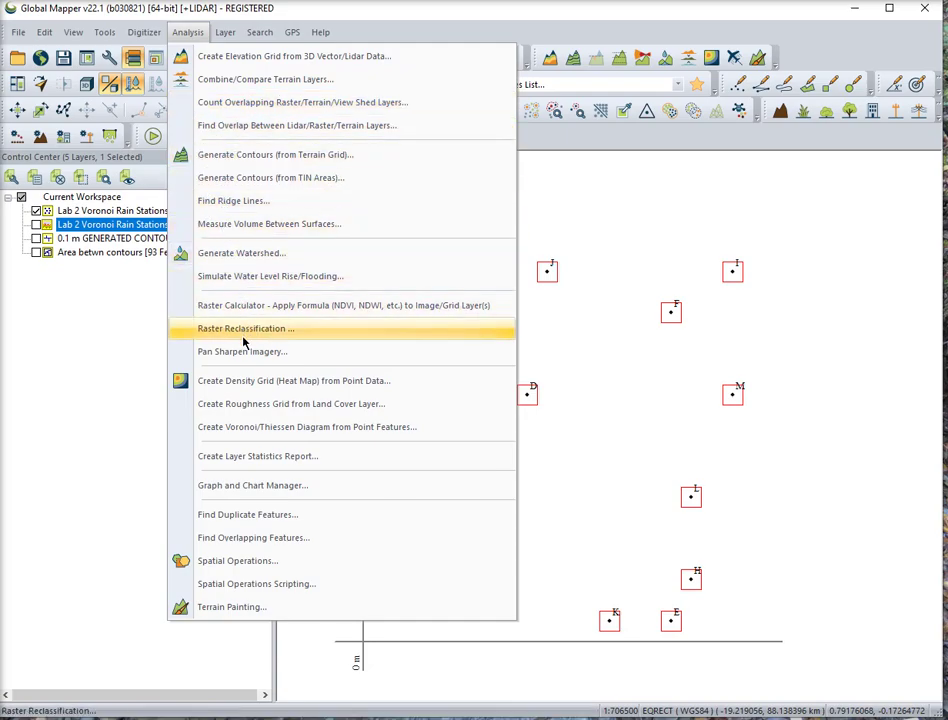
click(250, 430)
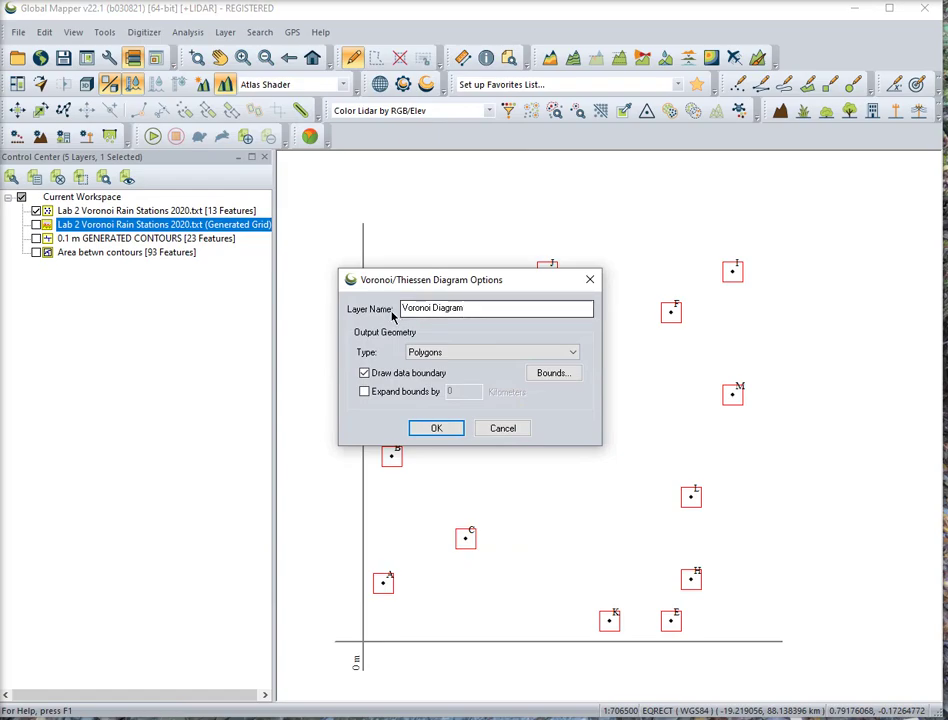
click(425, 352)
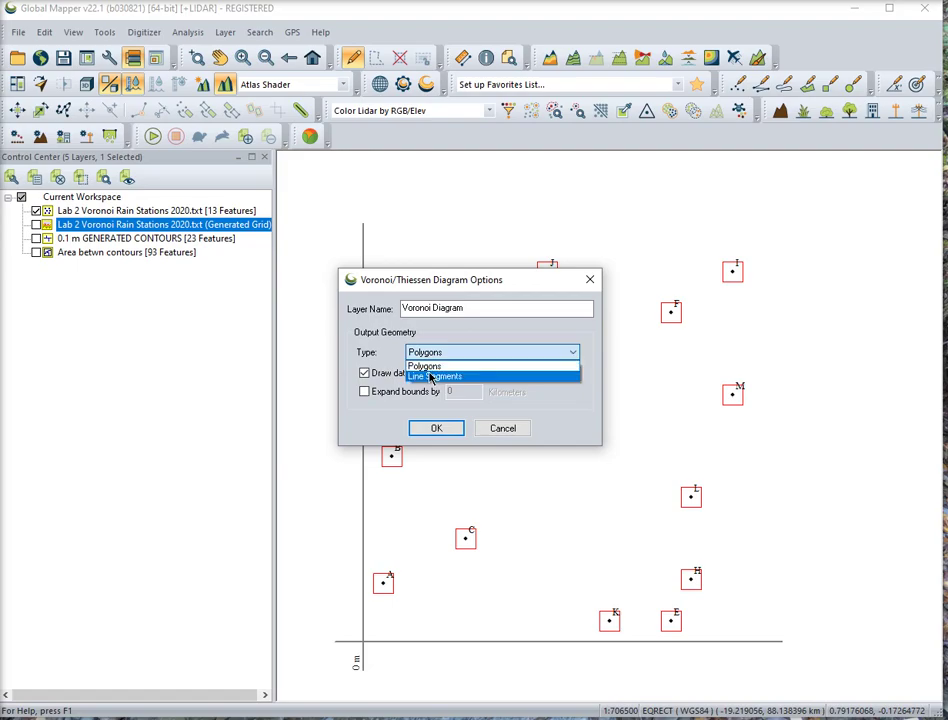
click(432, 366)
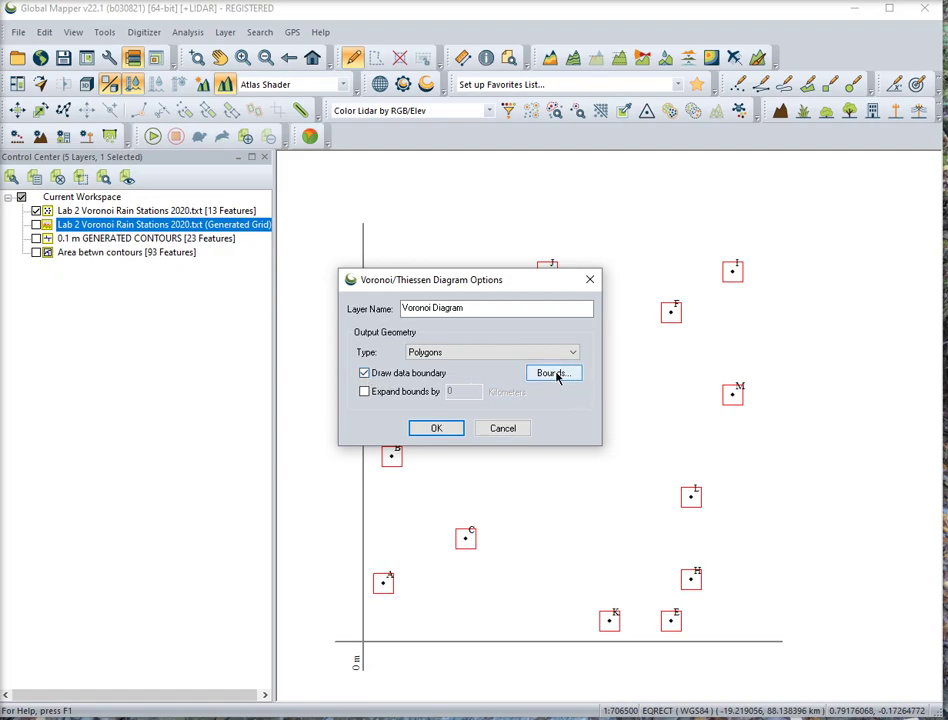
Draw and fine-tune a bounds box enclosing all 13 gauge points for the diagram
click(557, 374)
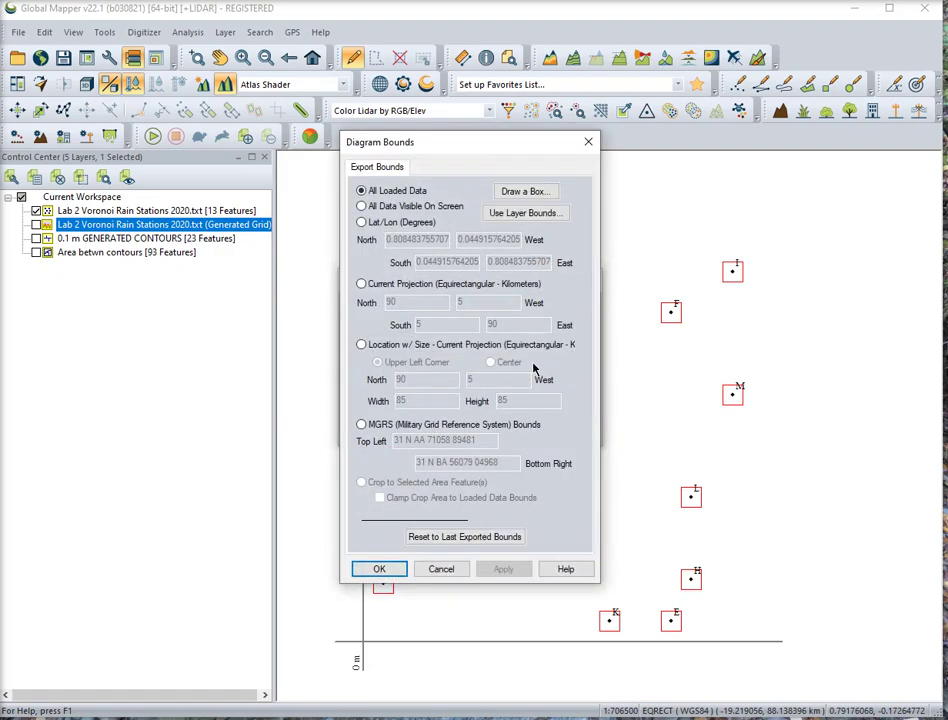
click(520, 192)
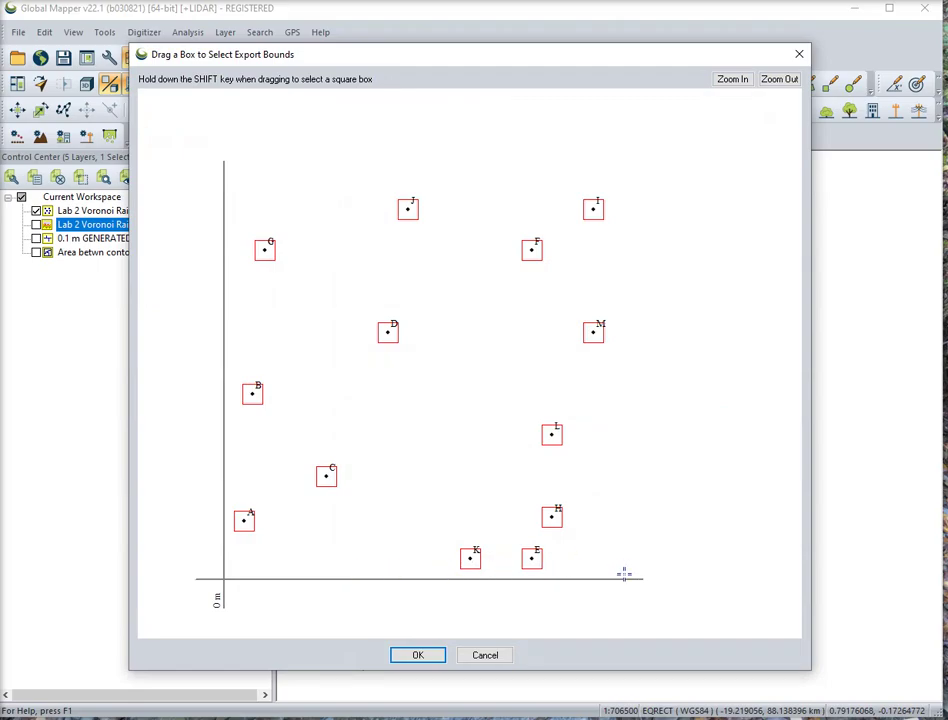
drag(625, 573, 226, 200)
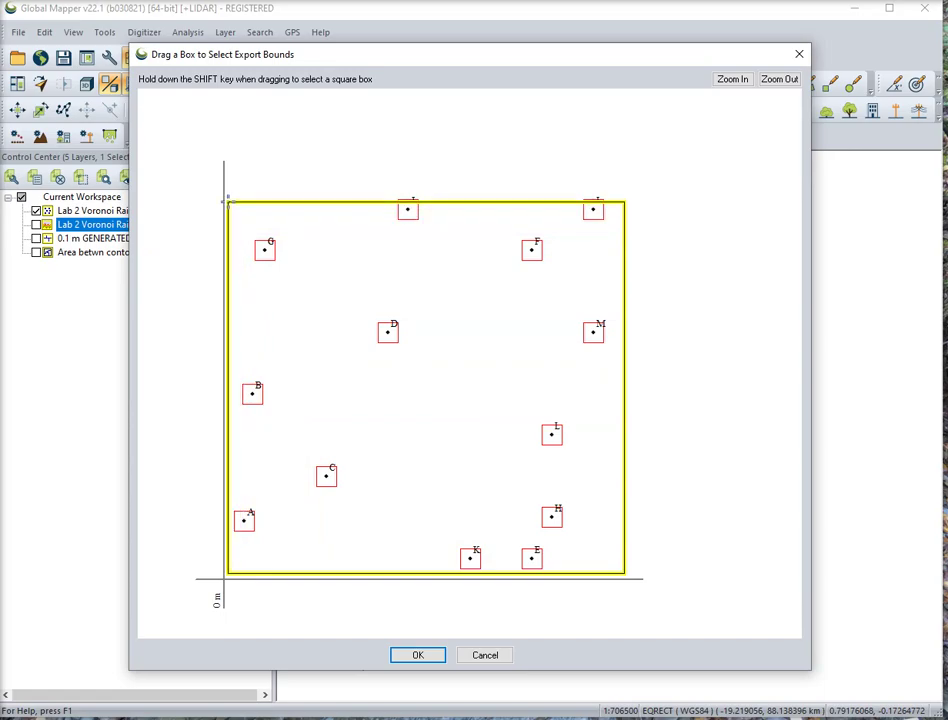
mouse_move(226, 200)
mouse_down()
mouse_move(240, 193)
mouse_move(233, 190)
mouse_up()
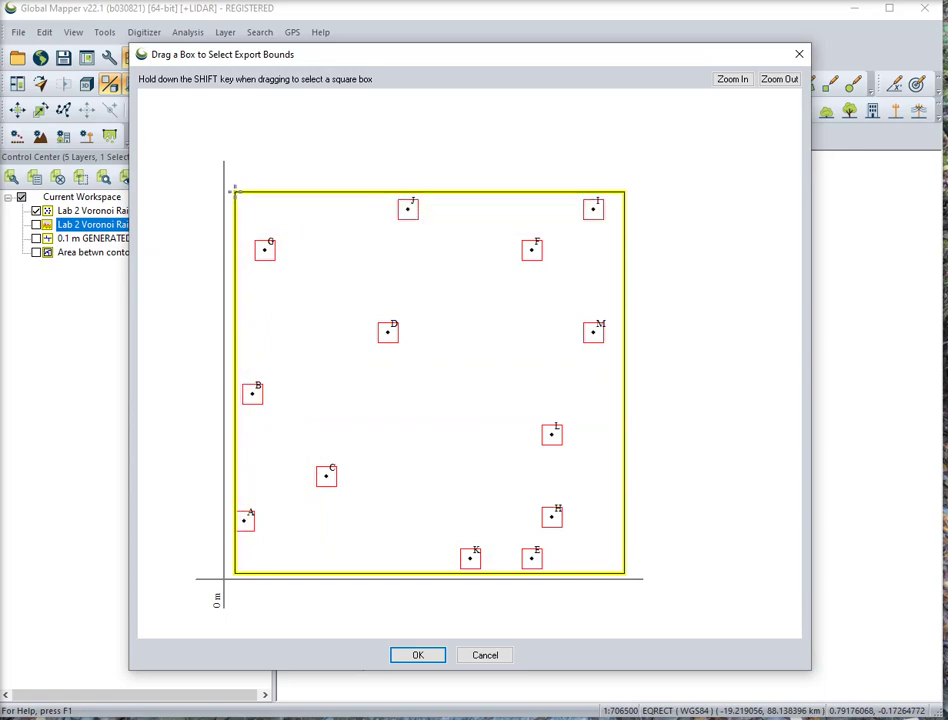
drag(234, 190, 225, 191)
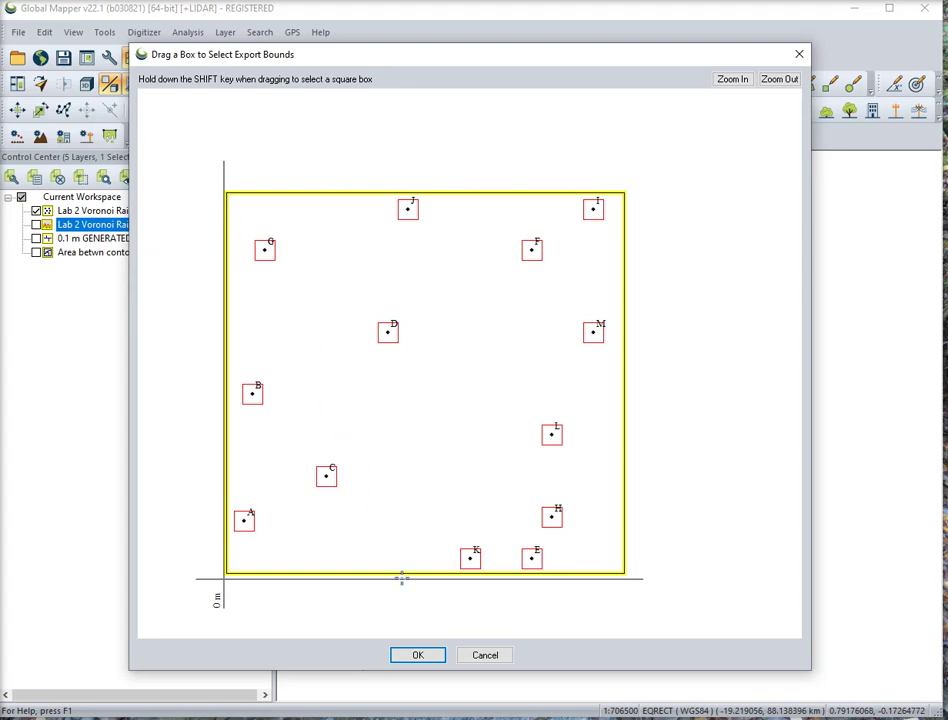
click(418, 656)
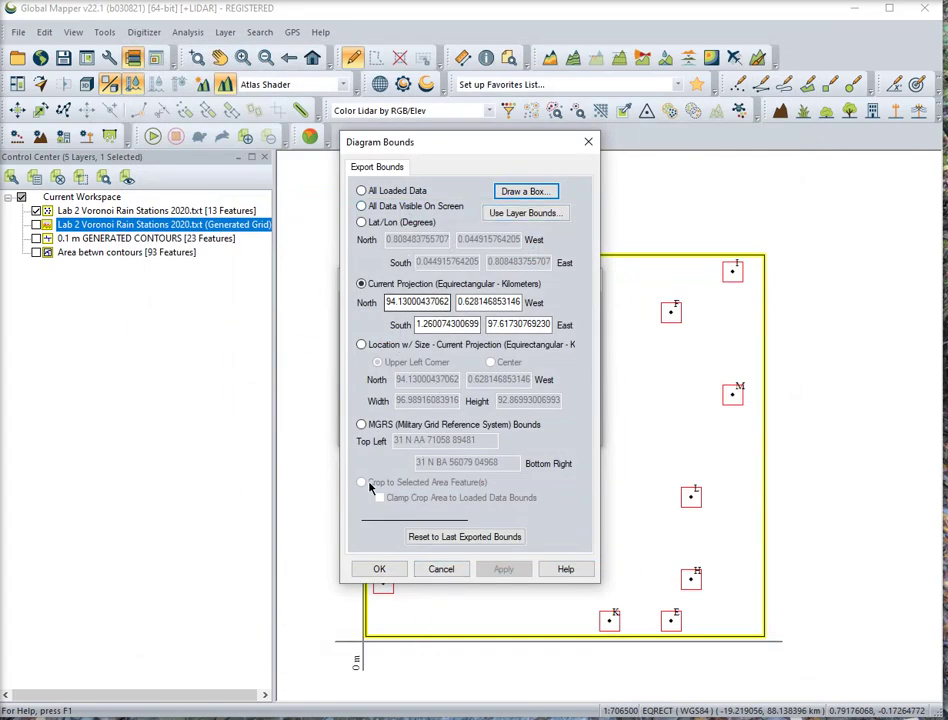
Generate the Voronoi Diagram layer, clear the selection, and hide the Rain Stations layer
click(386, 572)
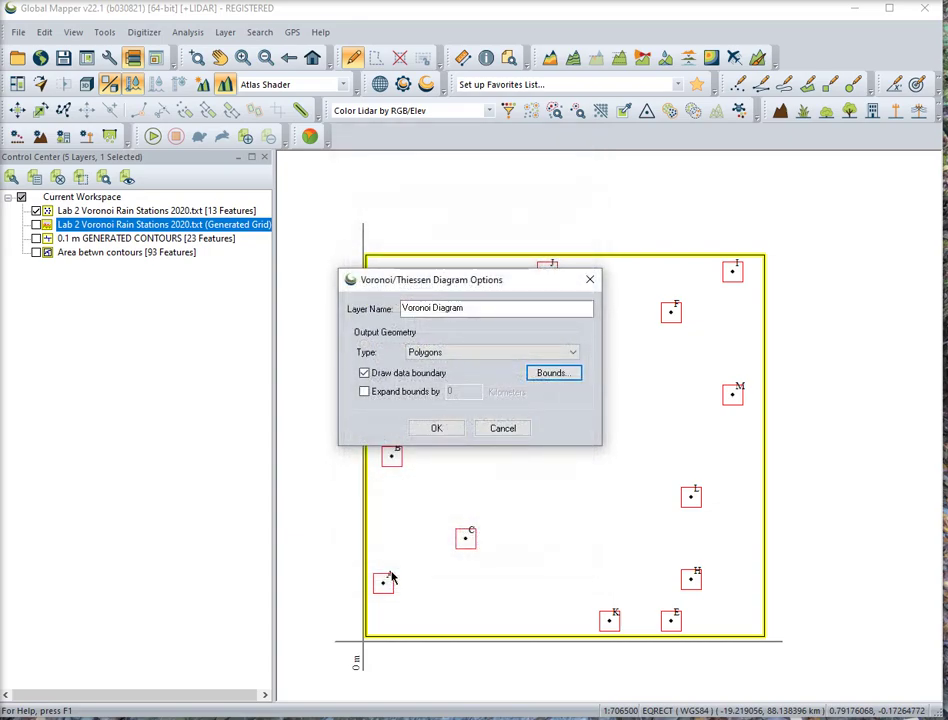
click(437, 430)
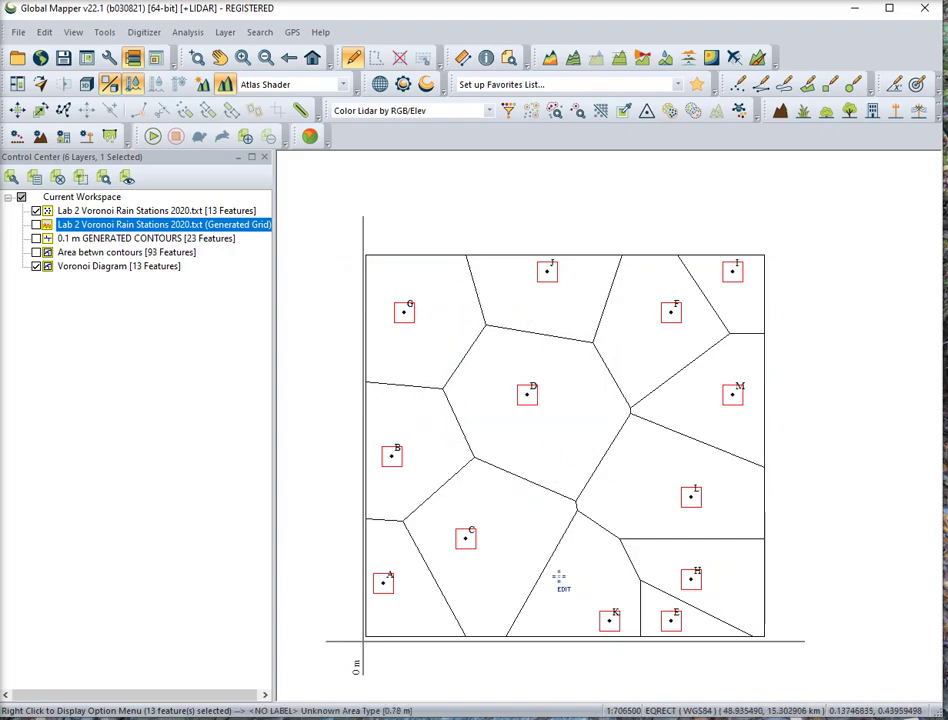
click(312, 358)
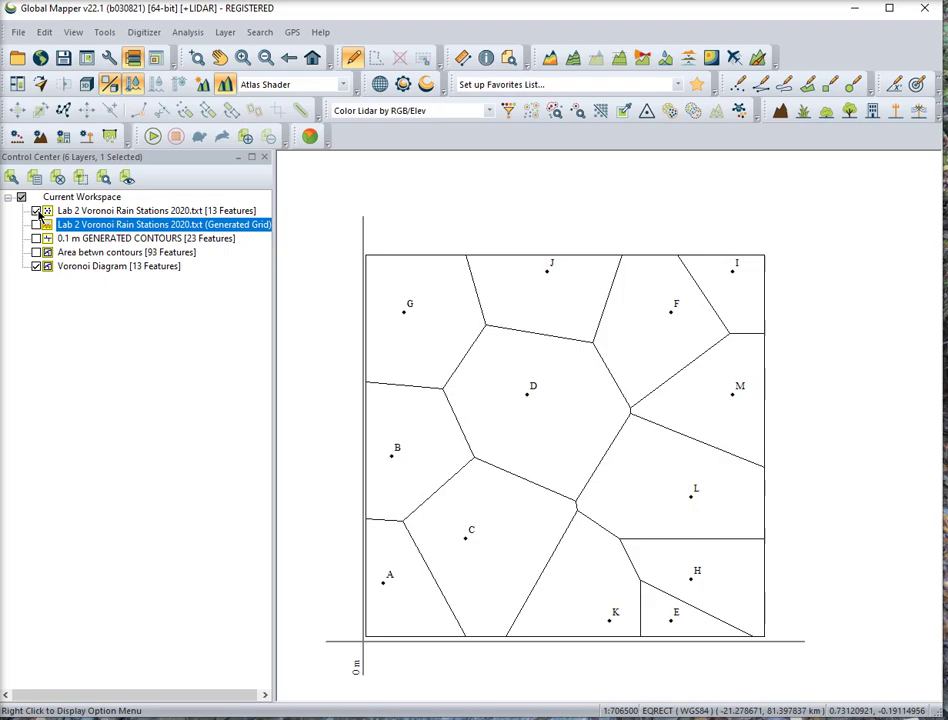
click(37, 212)
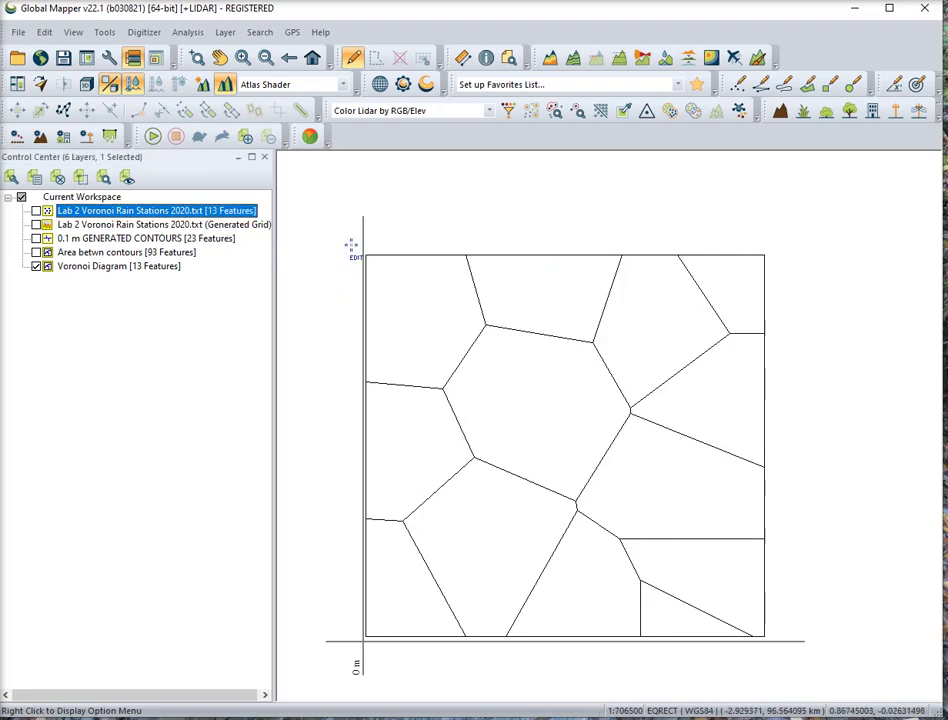
Box-select all 13 Voronoi polygons and bring up their right-click menu
drag(352, 245, 772, 636)
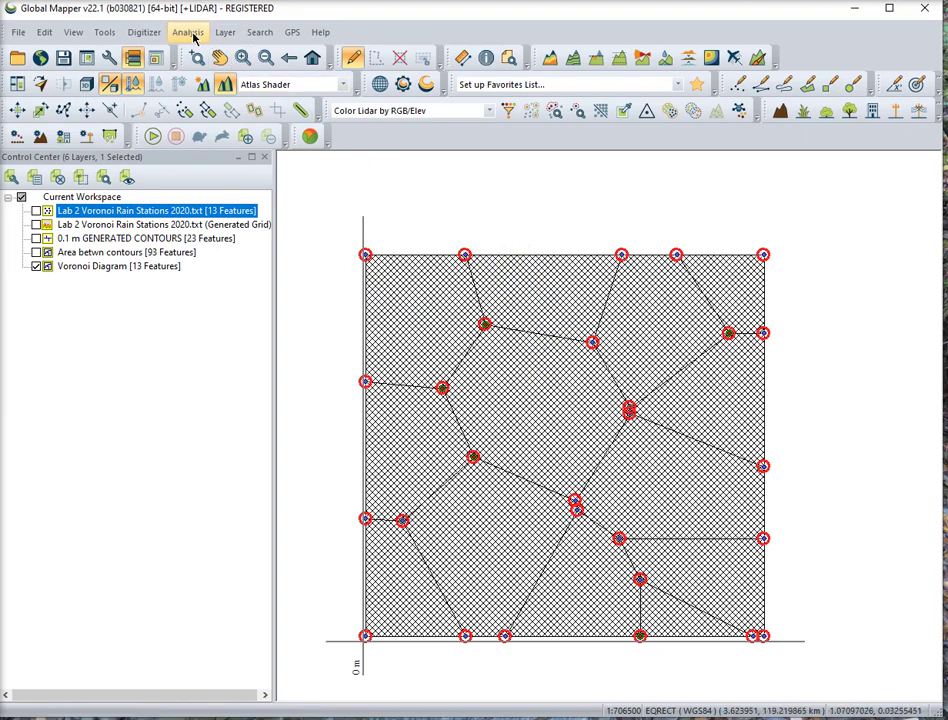
right_click(398, 292)
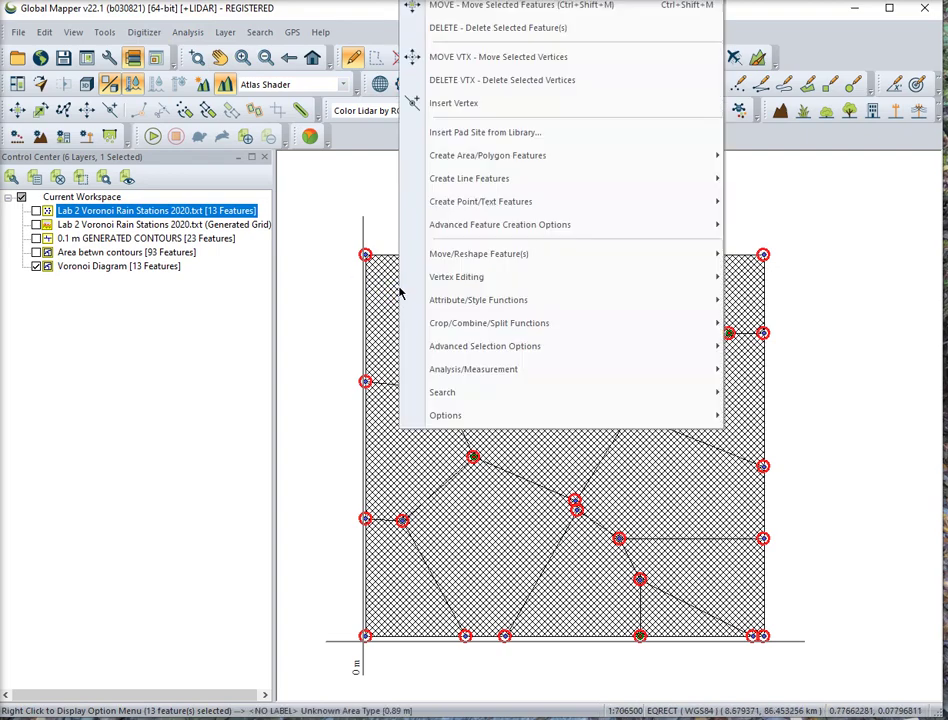
mouse_move(473, 369)
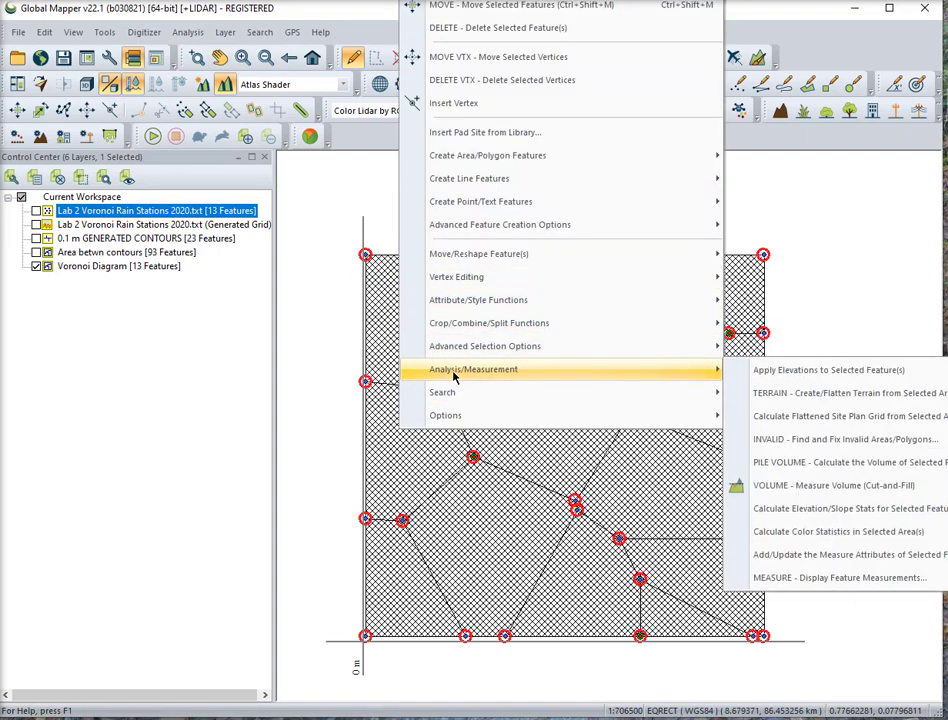
Display the polygons' area and perimeter table (9007.1 sq km total) and copy it to the clipboard
click(806, 580)
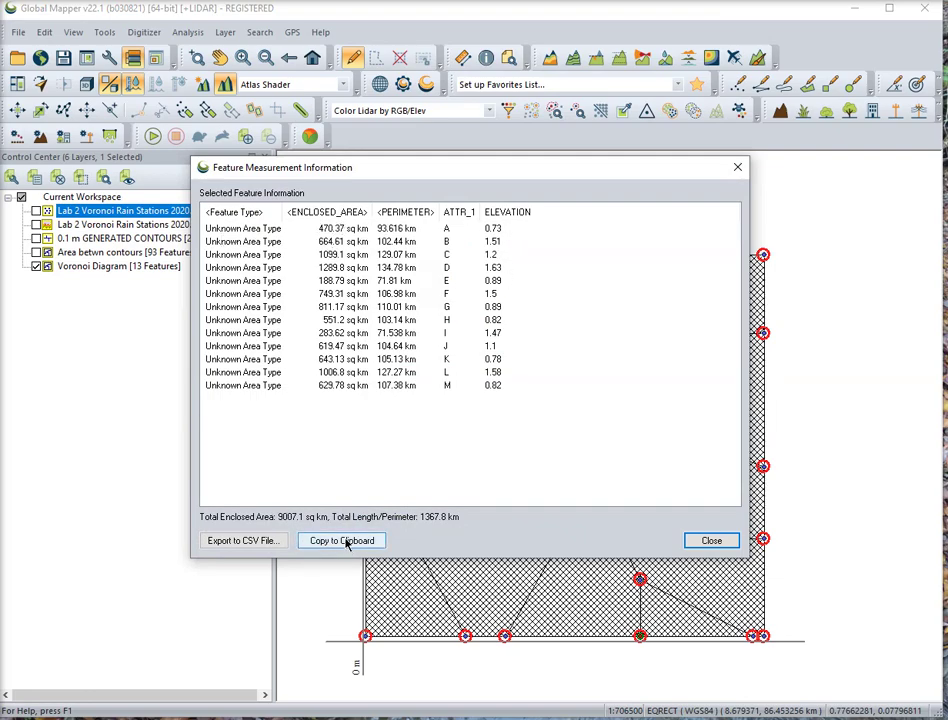
click(345, 541)
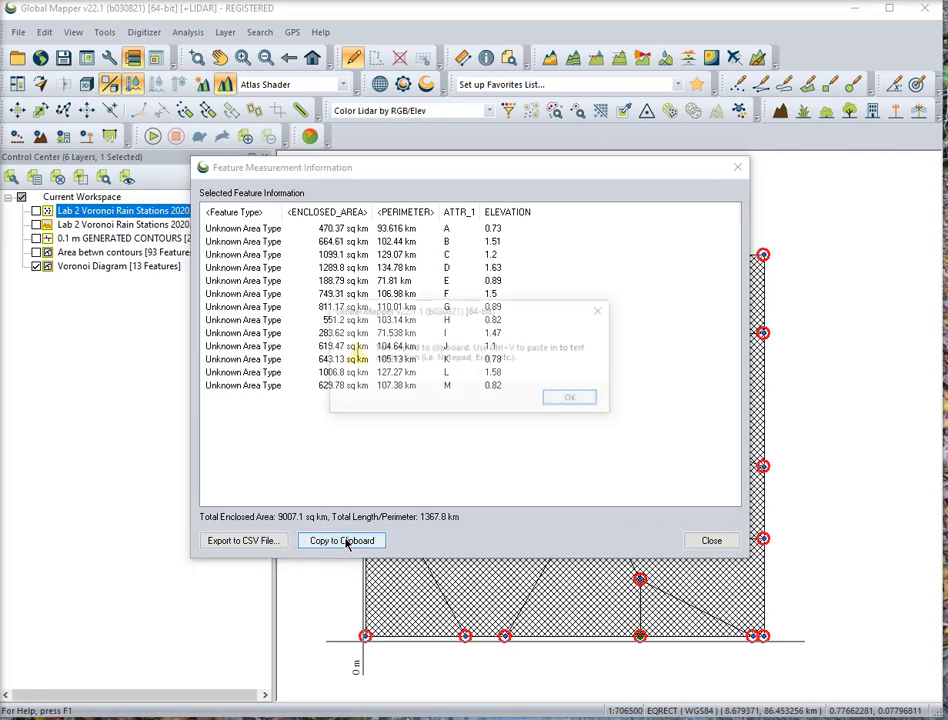
click(573, 401)
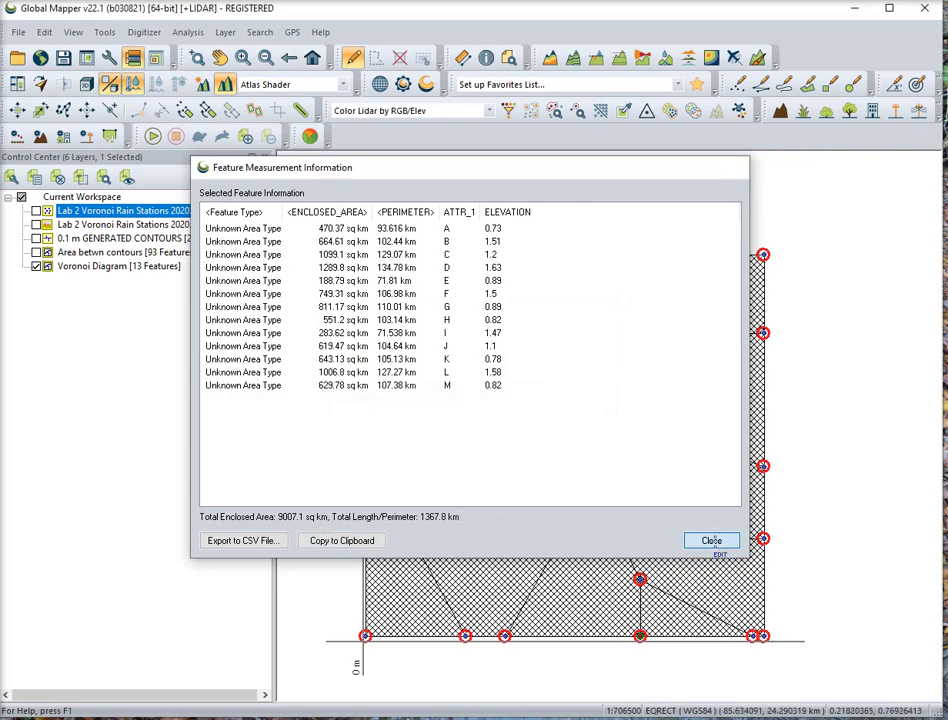
click(714, 543)
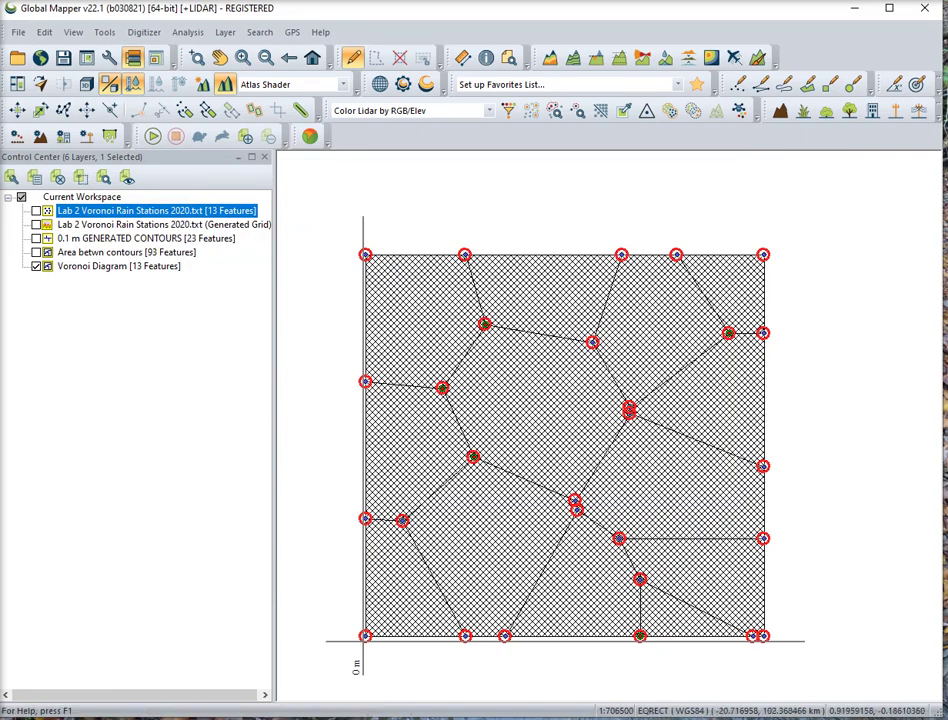